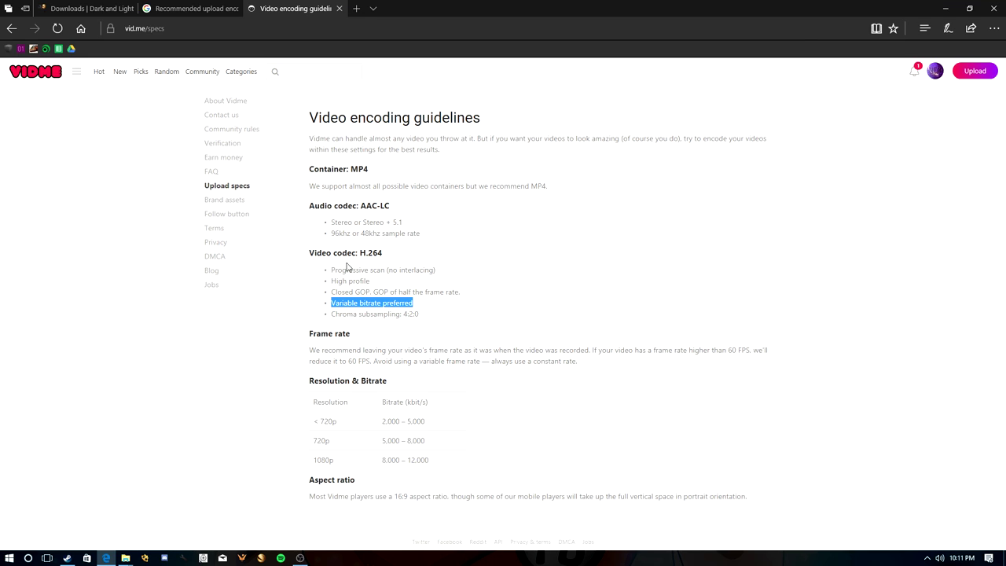
Highlight the 1080p bitrate range of 8,000–12,000 kbit/s in Vidme's Resolution & Bitrate table
{"action": "left_click", "coordinate": [309, 304]}
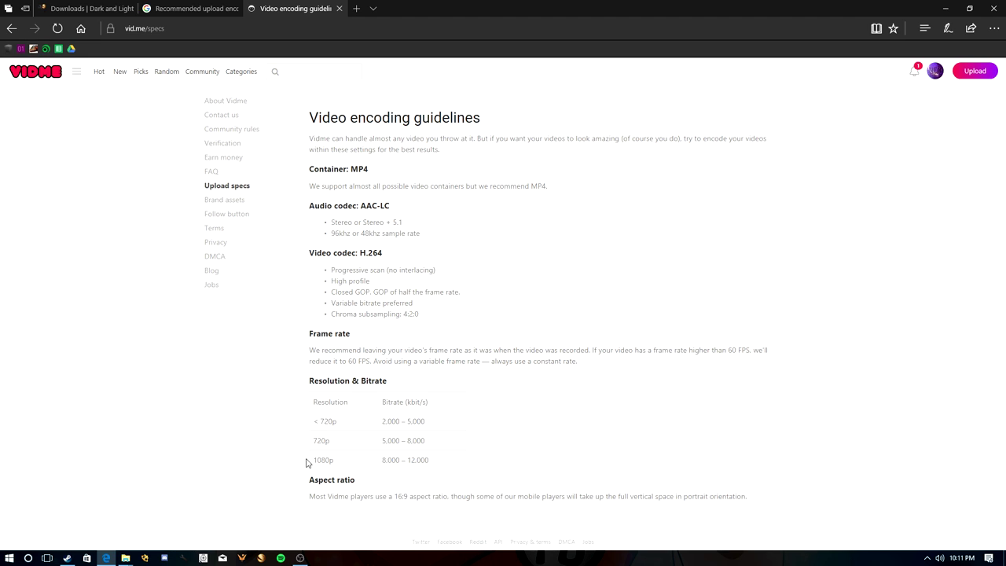
{"action": "left_click_drag", "start_coordinate": [375, 464], "coordinate": [433, 464]}
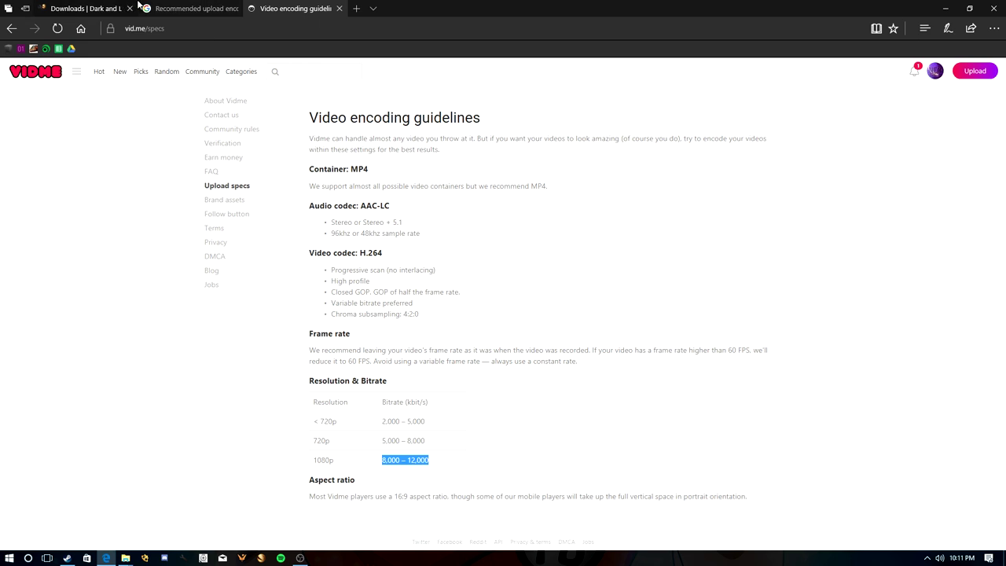
{"action": "mouse_move", "coordinate": [201, 10]}
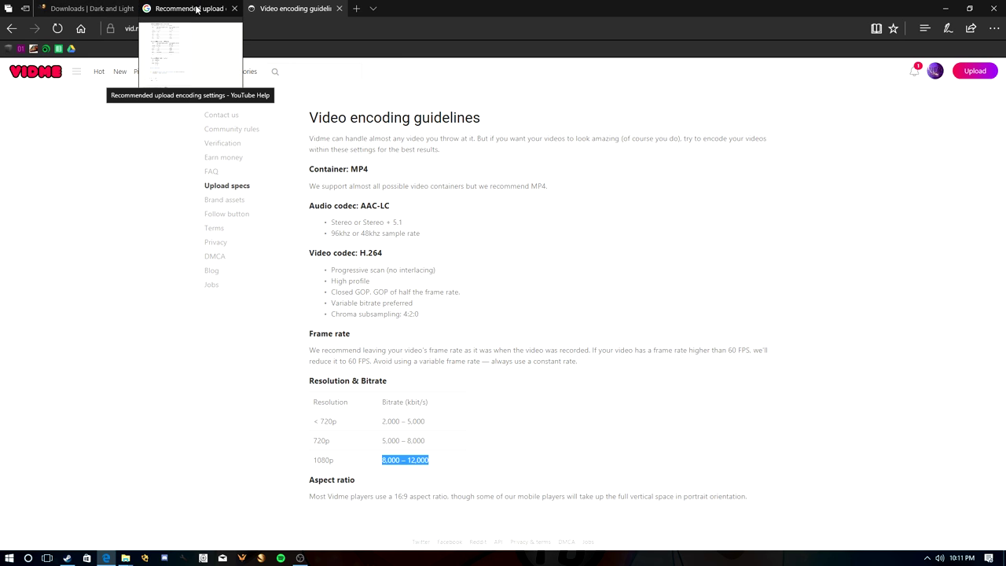
Check YouTube's recommended 8 Mbps upload bitrate for 1080p, then return to the OBS Settings window
{"action": "left_click", "coordinate": [196, 10]}
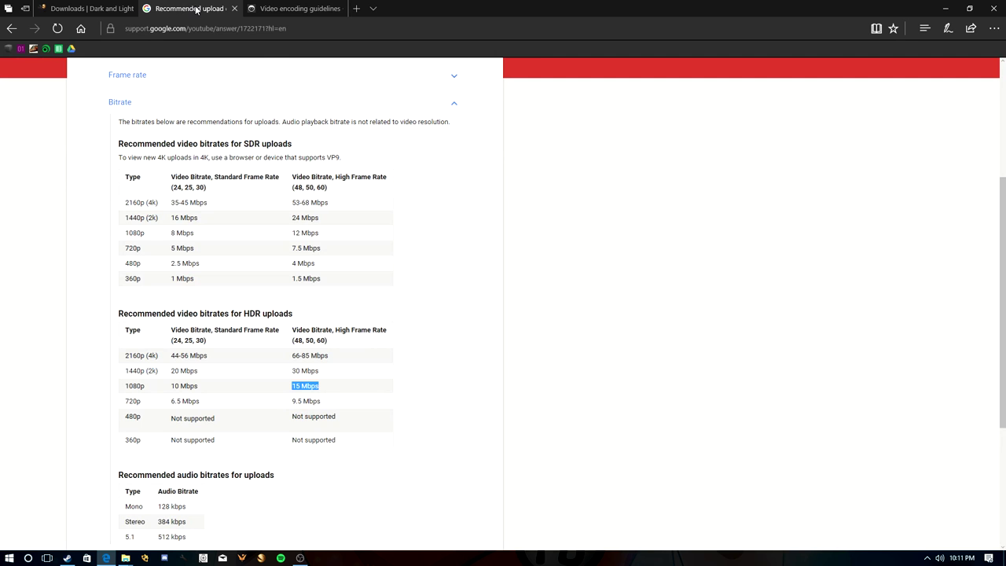
{"action": "scroll", "coordinate": [305, 400], "scroll_direction": "down", "scroll_amount": 1}
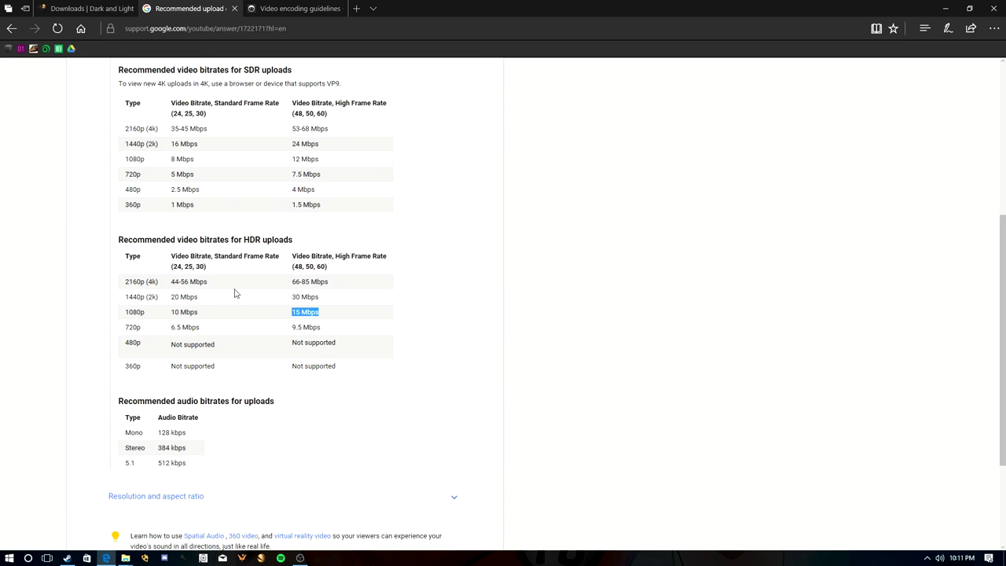
{"action": "left_click", "coordinate": [299, 558]}
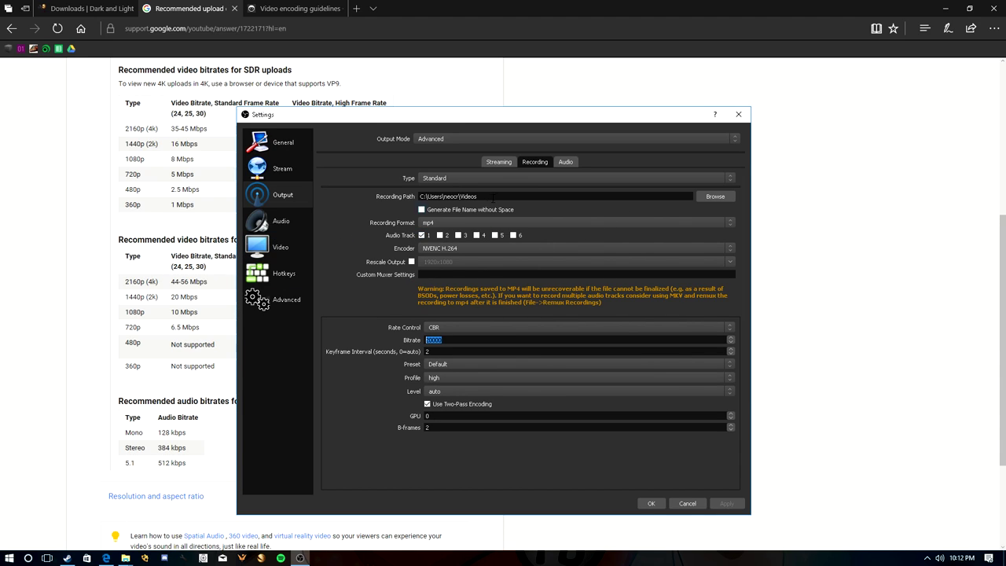
Name audio Track 1 "Main" in the output audio settings
{"action": "left_click", "coordinate": [565, 162]}
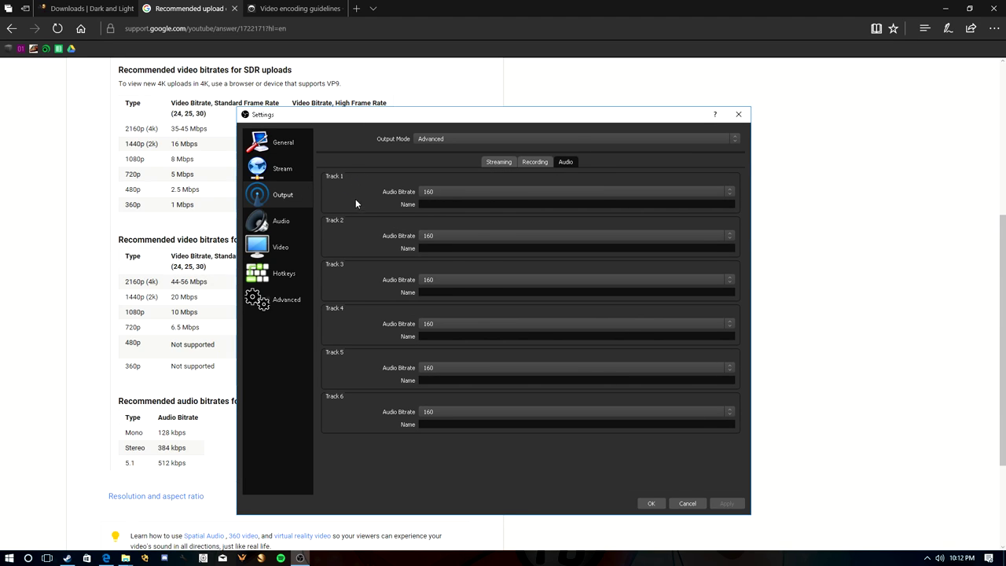
{"action": "left_click", "coordinate": [531, 162]}
{"action": "left_click", "coordinate": [566, 163]}
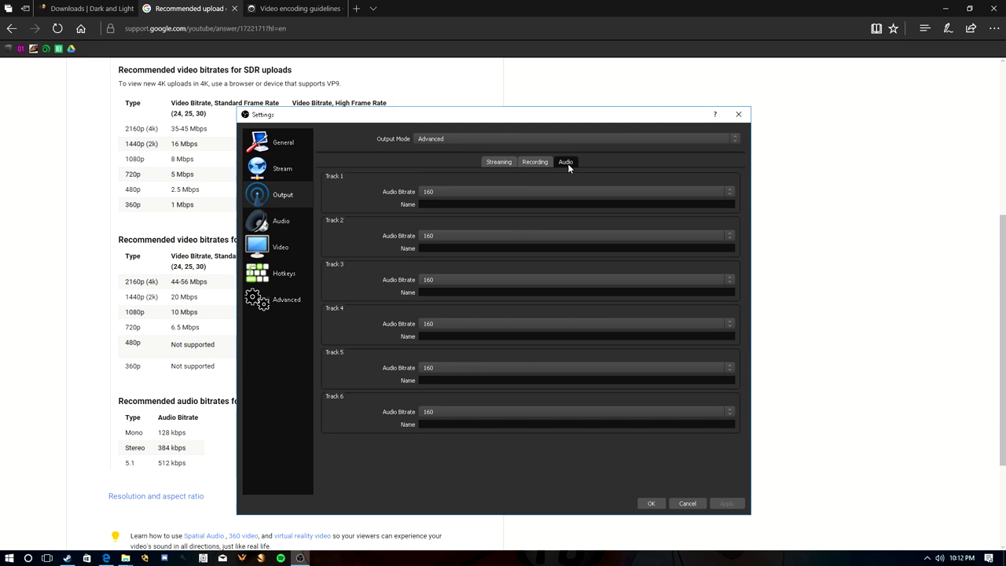
{"action": "left_click", "coordinate": [434, 203]}
{"action": "type", "text": "Main"}
Select the 20000 recording bitrate value, then open Track 1's audio bitrate choices
{"action": "left_click", "coordinate": [534, 162]}
{"action": "double_click", "coordinate": [425, 340]}
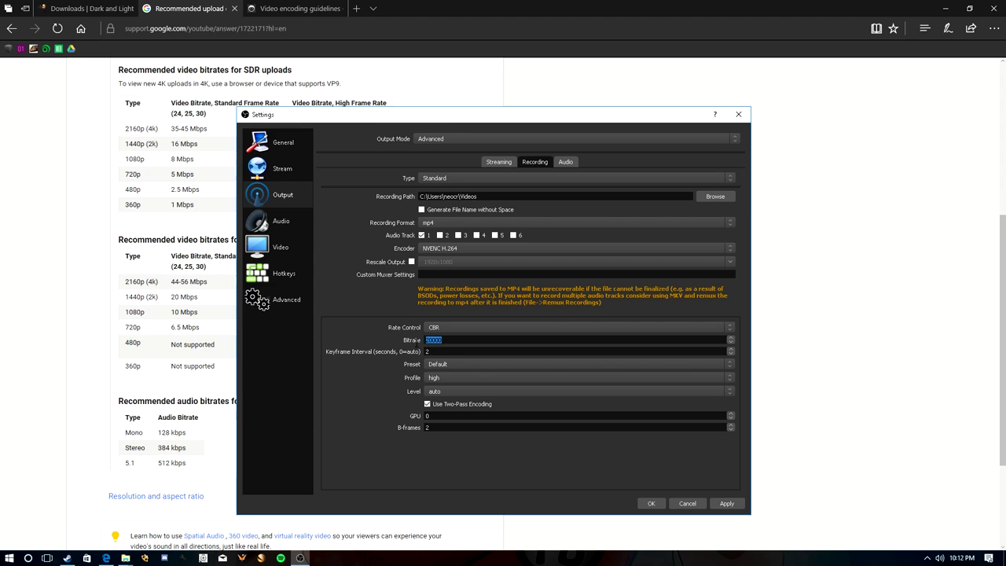
{"action": "left_click", "coordinate": [564, 161]}
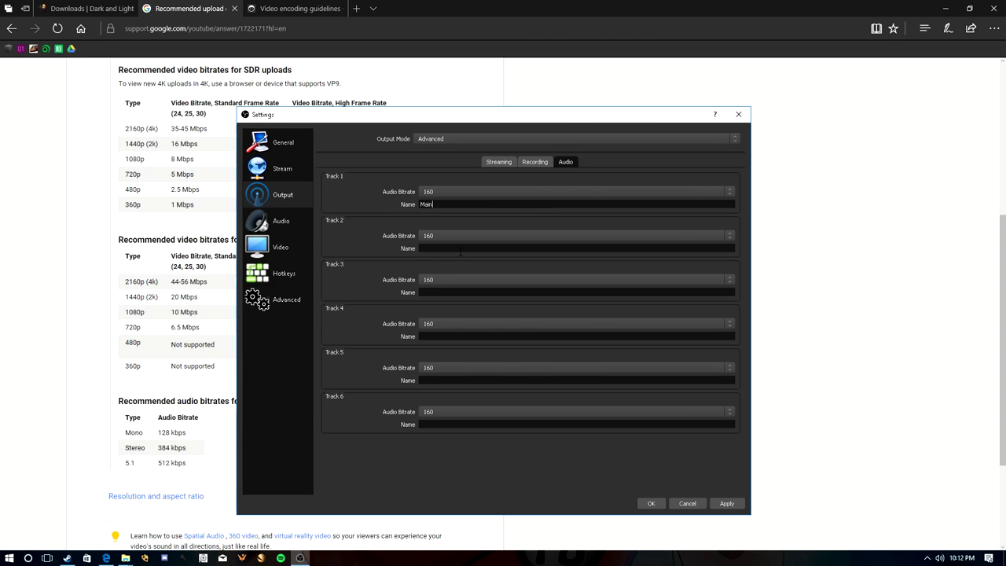
{"action": "left_click", "coordinate": [446, 192]}
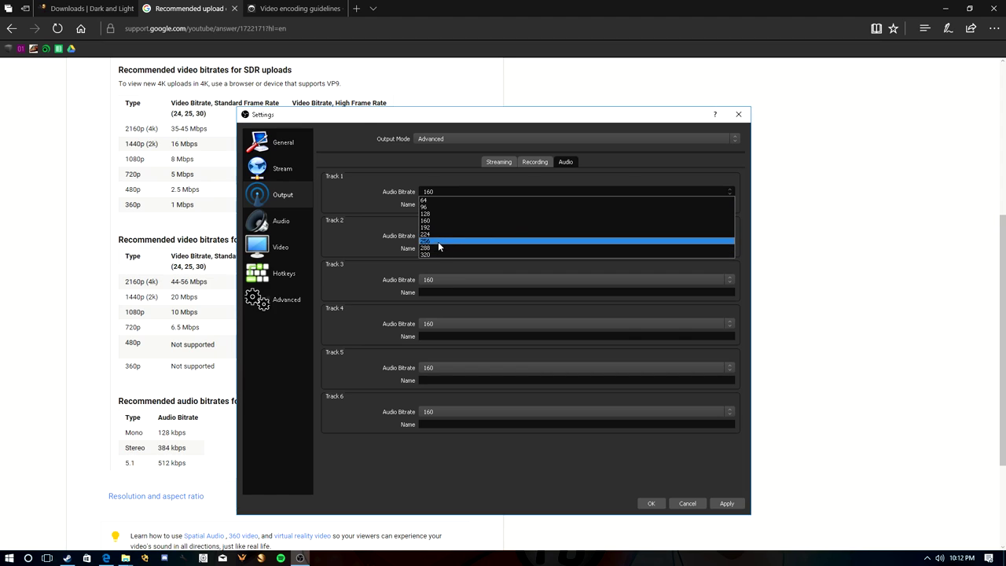
Review Track 1's audio bitrate choices, keeping it at 160
{"action": "left_click", "coordinate": [384, 195]}
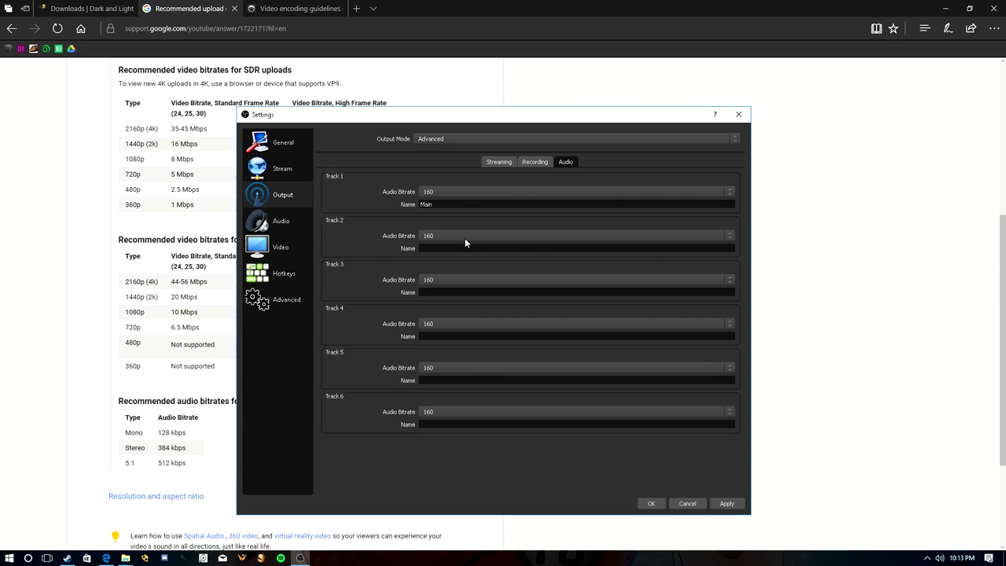
{"action": "left_click", "coordinate": [438, 189]}
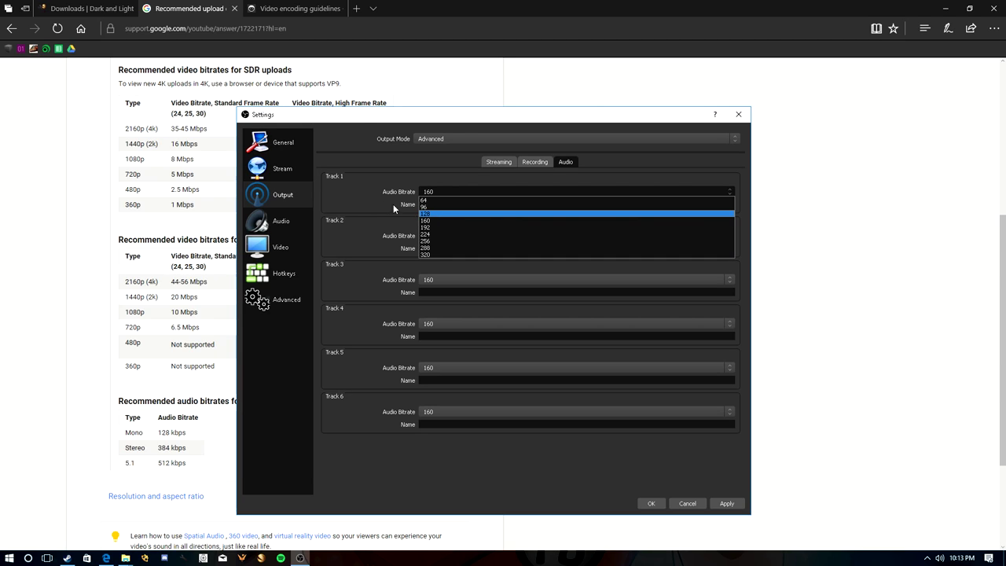
{"action": "left_click", "coordinate": [366, 206]}
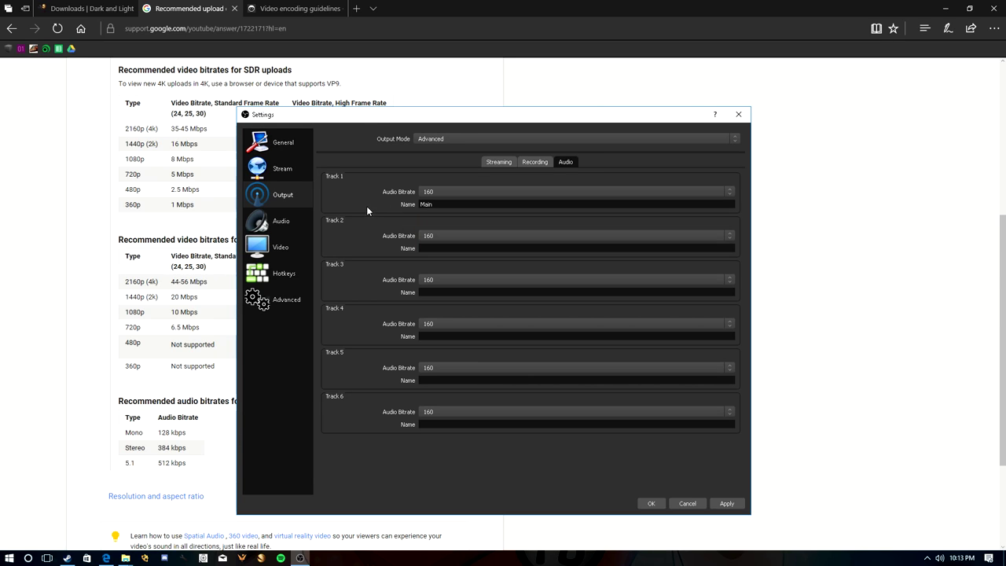
{"action": "left_click", "coordinate": [438, 191]}
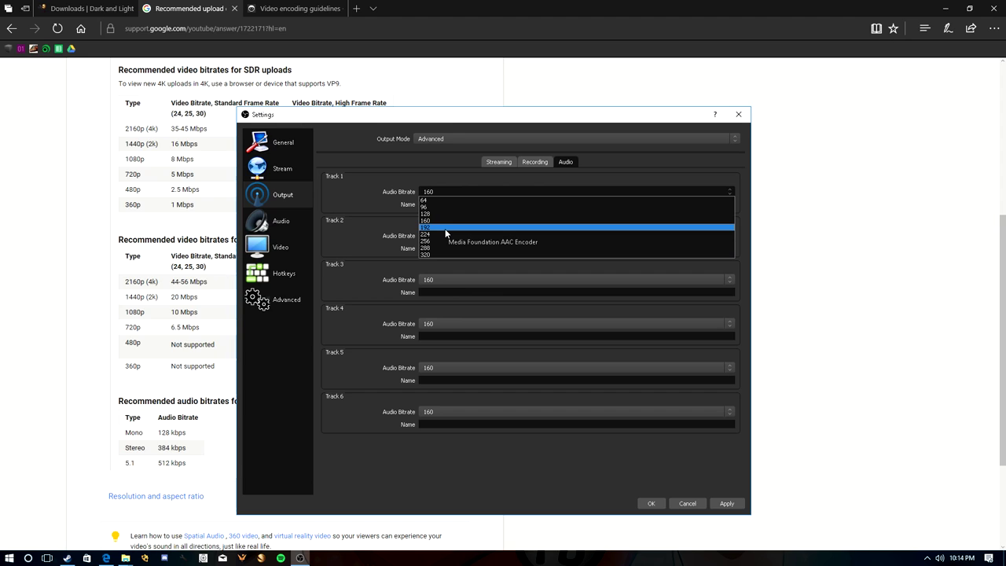
{"action": "left_click", "coordinate": [379, 202]}
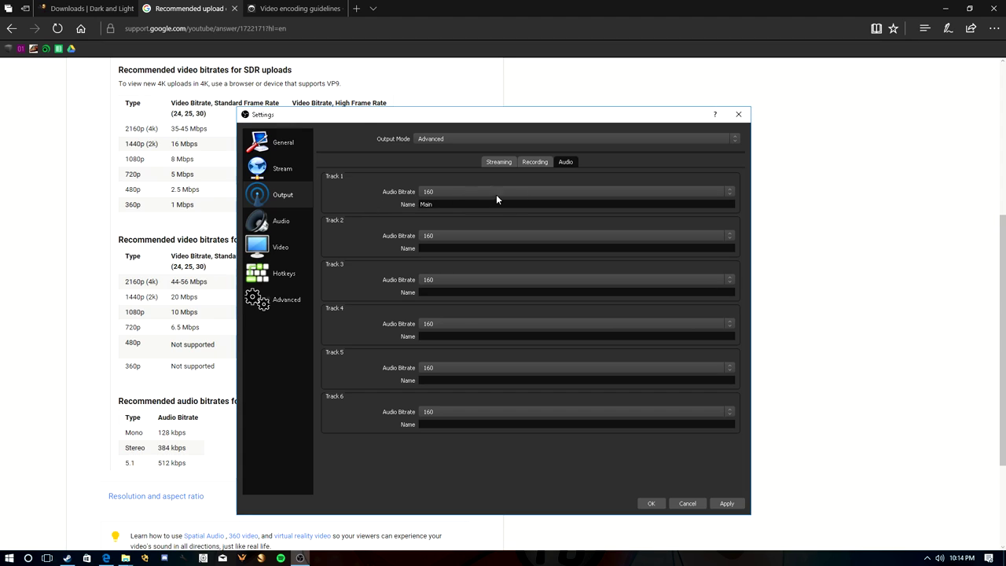
{"action": "left_click", "coordinate": [453, 194]}
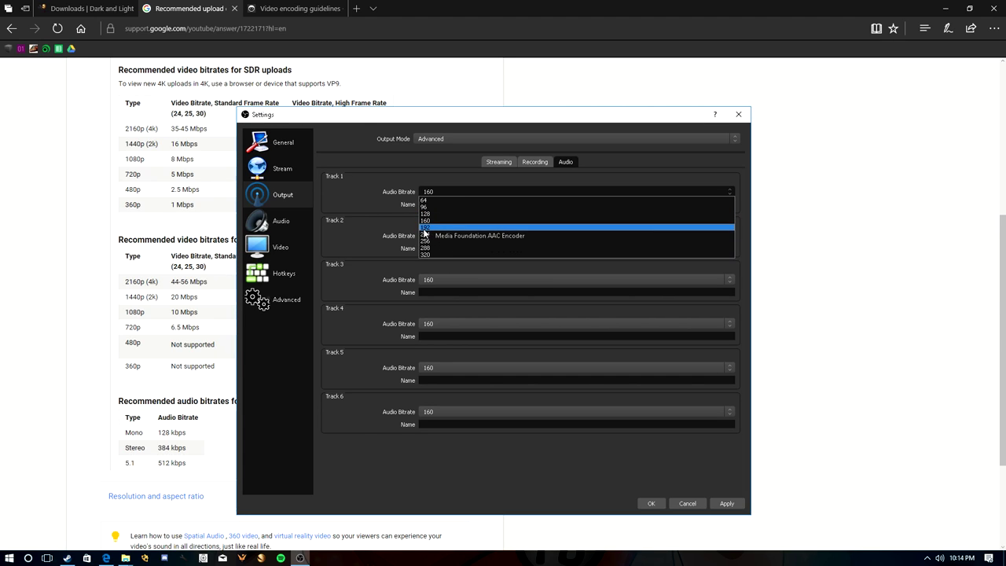
{"action": "left_click", "coordinate": [381, 193]}
{"action": "left_click", "coordinate": [446, 187]}
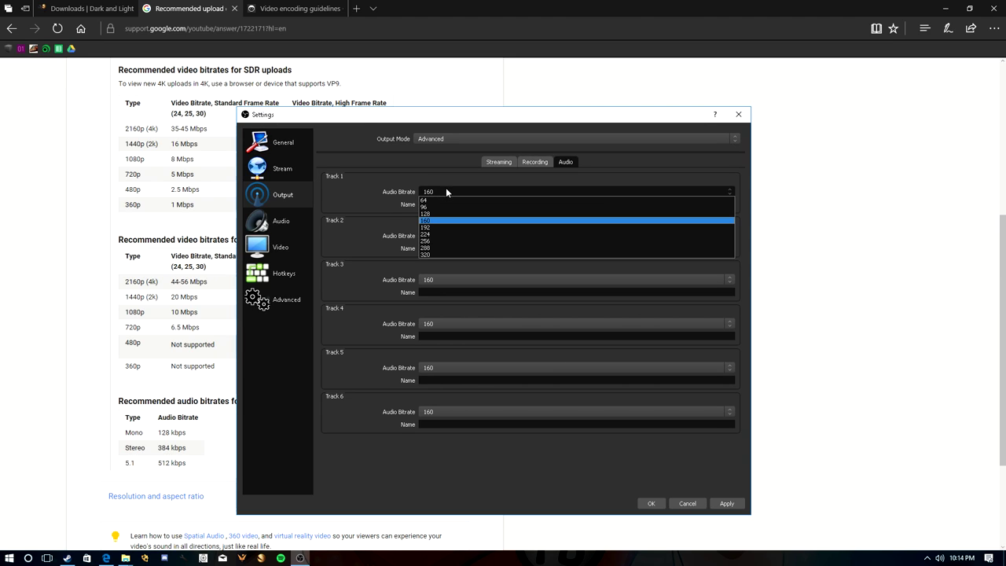
Check the 10000 recording bitrate, then apply the output settings and close Settings with OK
{"action": "left_click", "coordinate": [533, 161]}
{"action": "left_click", "coordinate": [428, 339]}
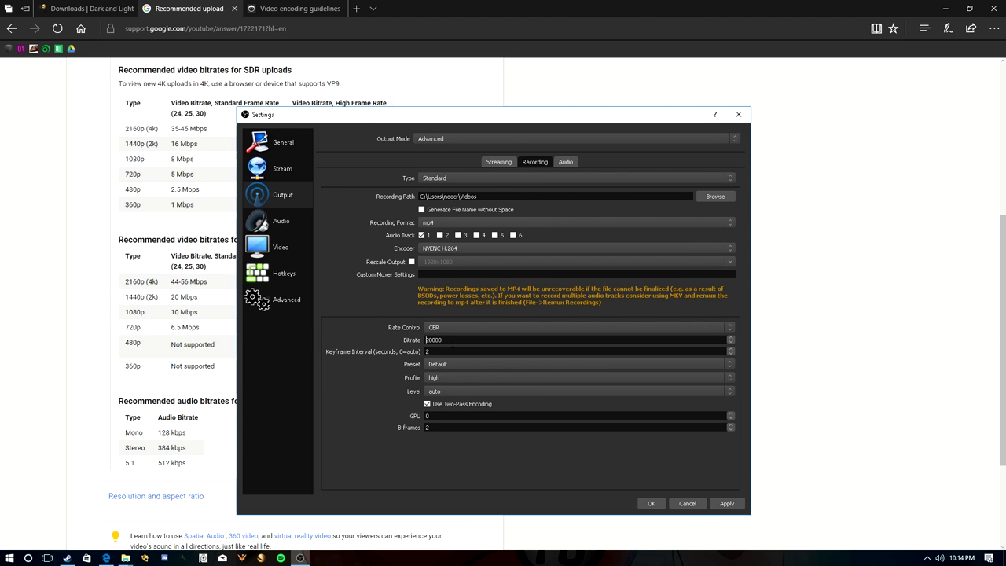
{"action": "left_click", "coordinate": [565, 161]}
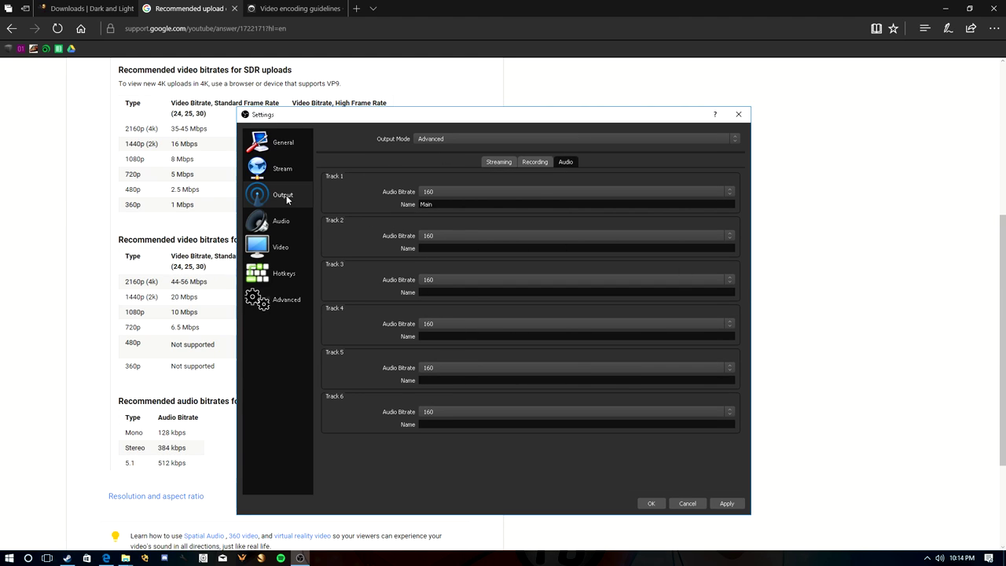
{"action": "left_click", "coordinate": [726, 503]}
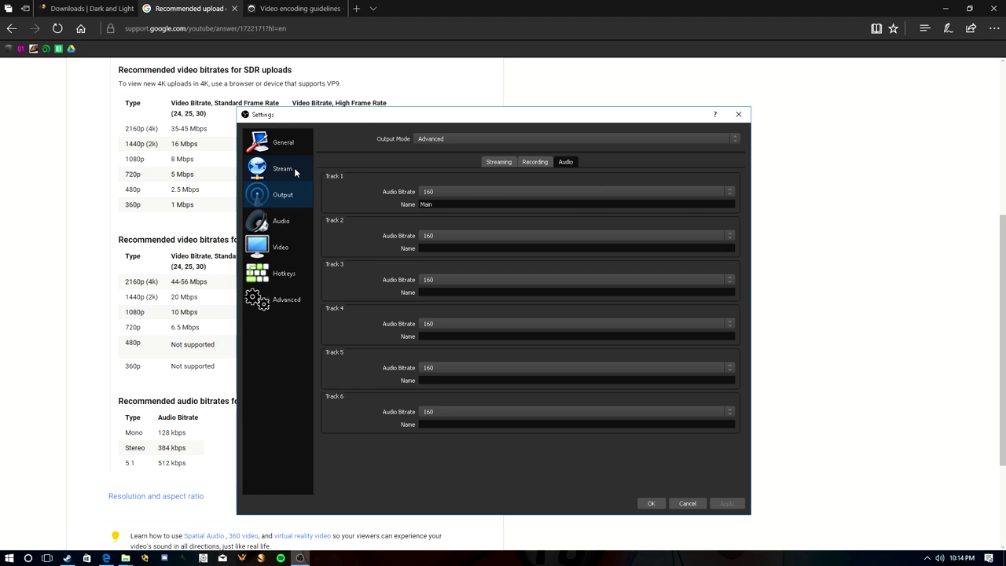
{"action": "left_click", "coordinate": [316, 58]}
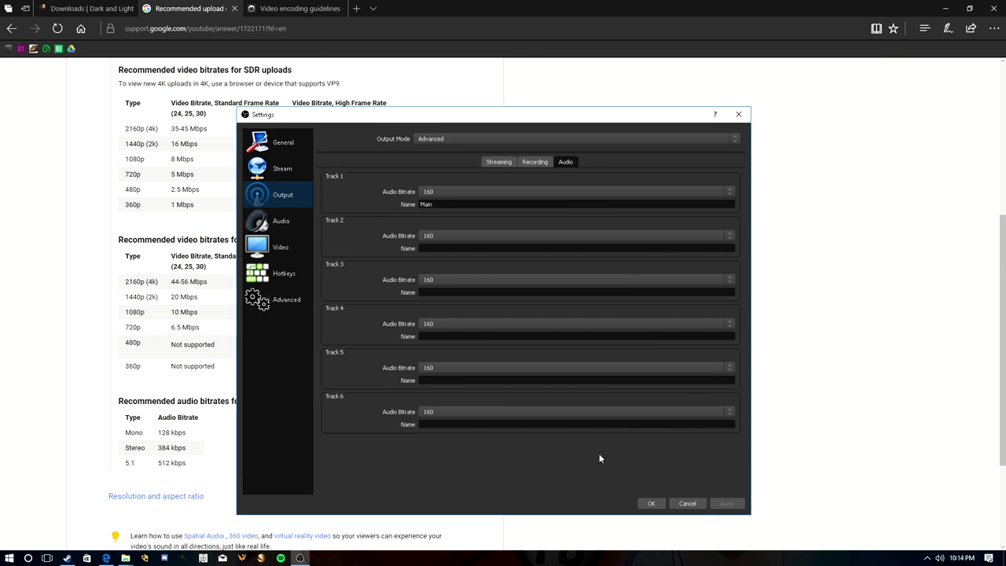
{"action": "left_click", "coordinate": [650, 504]}
Minimize the browser, drag the OBS window to the lower right, and select Display Capture
{"action": "left_click", "coordinate": [948, 7]}
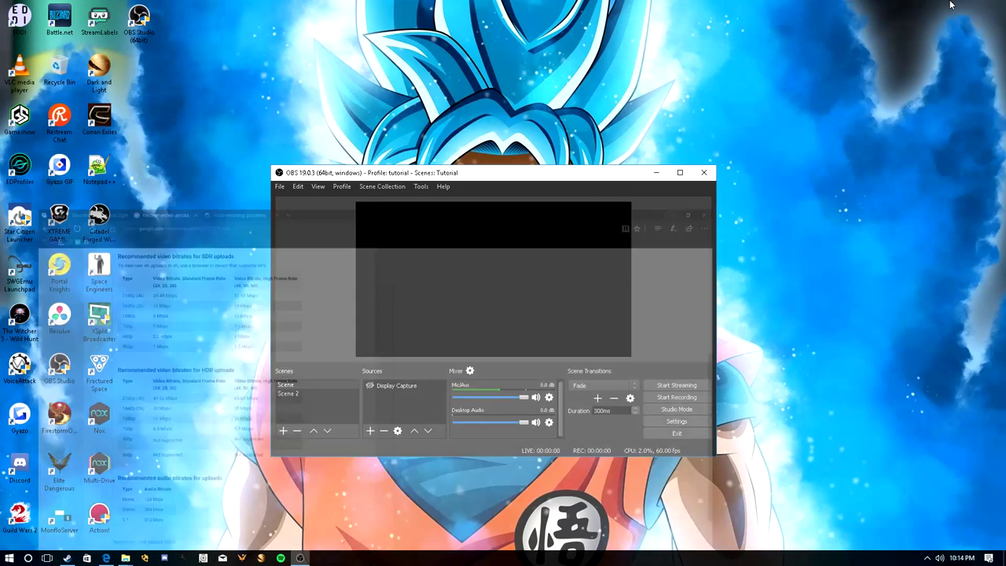
{"action": "left_click_drag", "start_coordinate": [493, 174], "coordinate": [759, 229]}
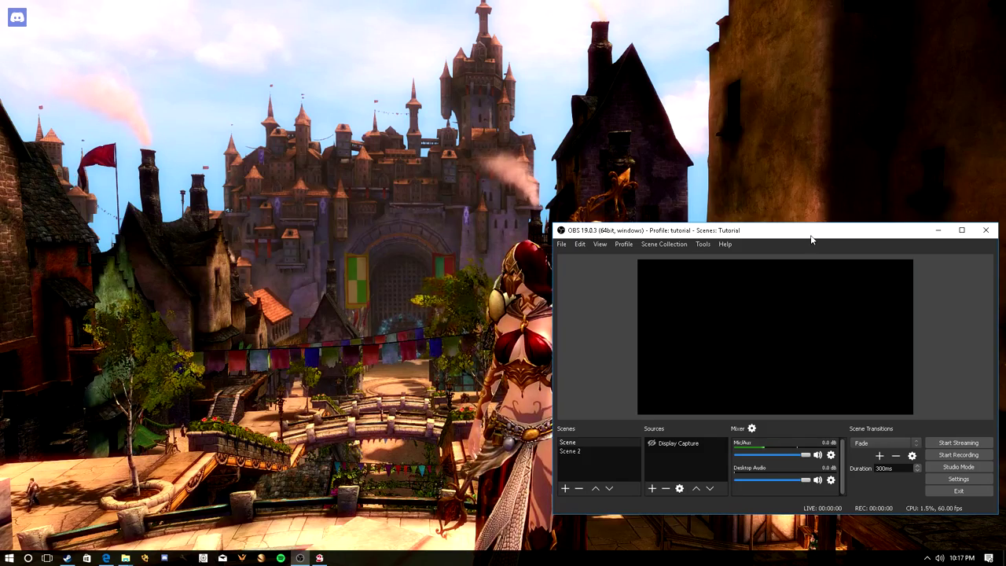
{"action": "left_click_drag", "start_coordinate": [796, 239], "coordinate": [757, 244]}
{"action": "left_click", "coordinate": [685, 458]}
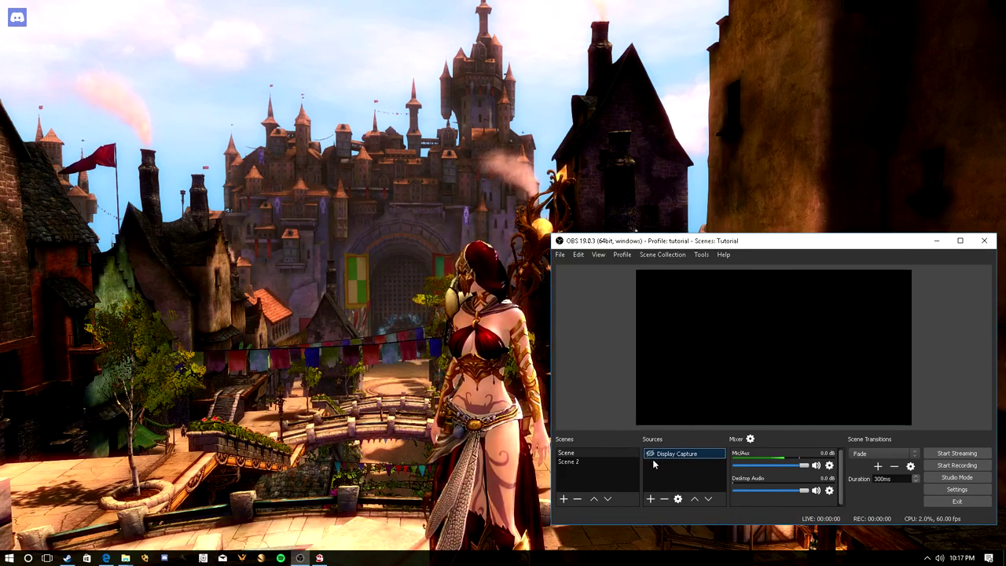
Make Display Capture visible so the preview shows the desktop, and shift the OBS window right
{"action": "left_click", "coordinate": [650, 455]}
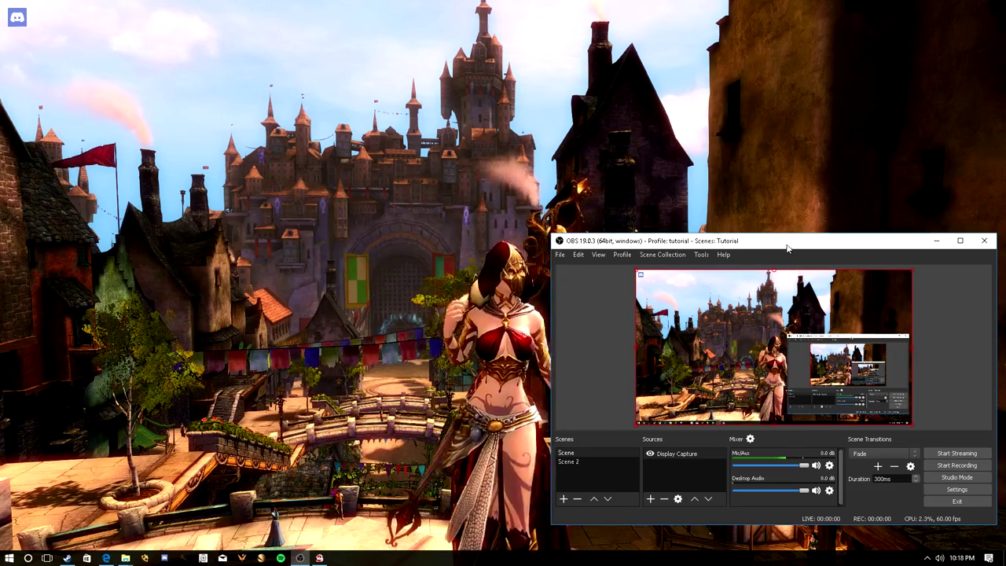
{"action": "left_click_drag", "start_coordinate": [395, 134], "coordinate": [688, 251]}
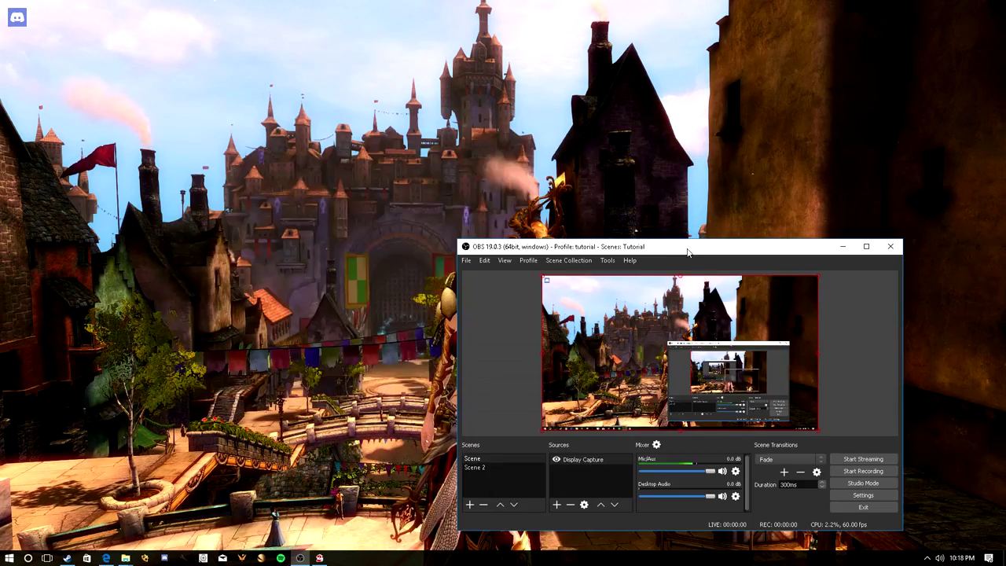
{"action": "left_click_drag", "start_coordinate": [761, 252], "coordinate": [816, 254]}
Minimize the Edge window with YouTube's bitrate page to reveal OBS
{"action": "left_click", "coordinate": [113, 558]}
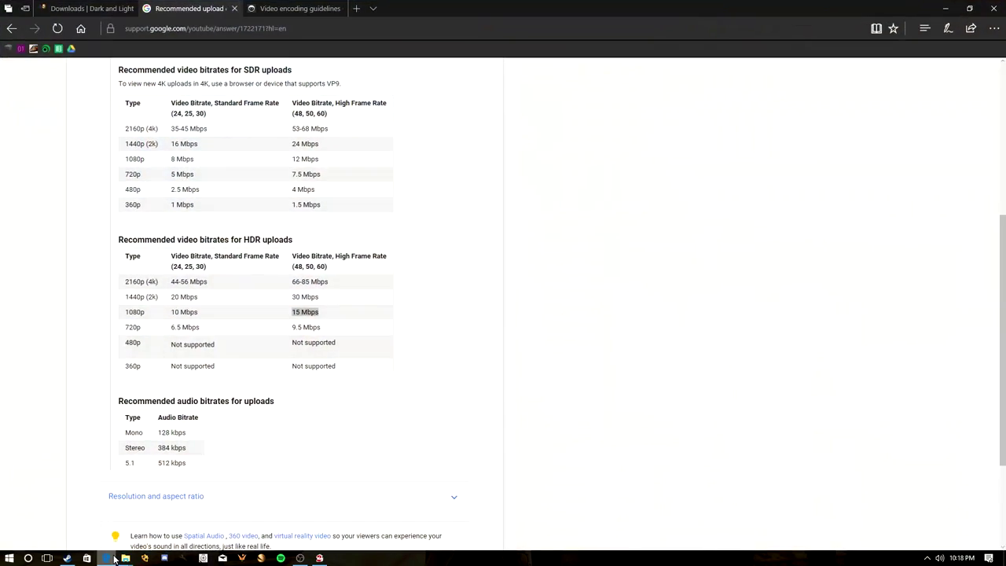
{"action": "left_click", "coordinate": [114, 558]}
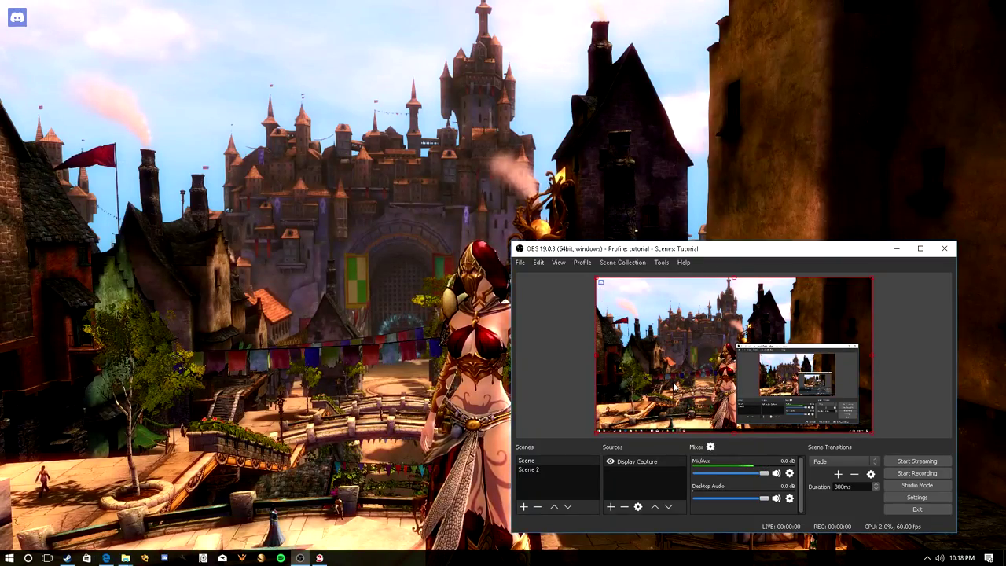
Hide Display Capture and add a new Game Capture source to the scene
{"action": "left_click", "coordinate": [610, 462]}
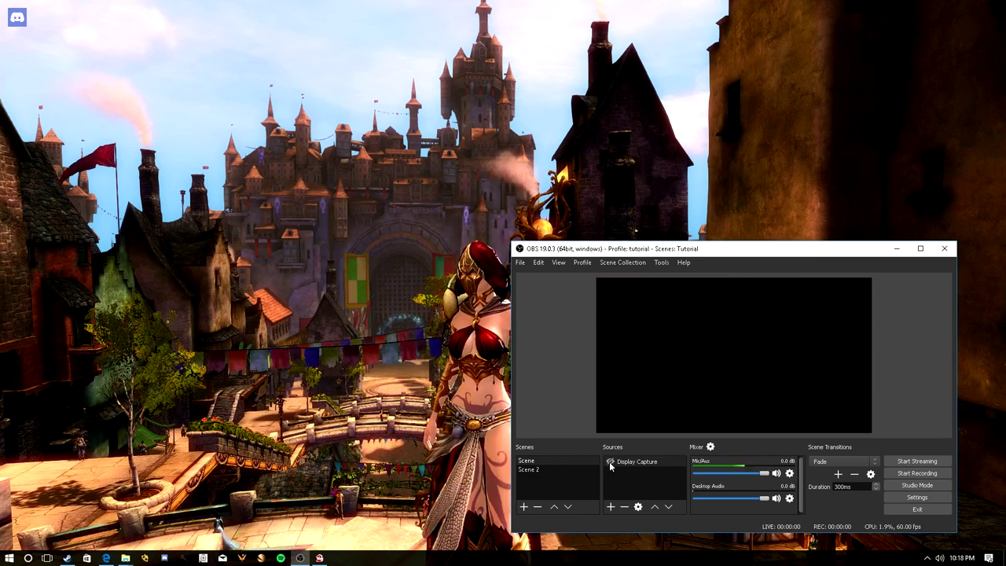
{"action": "left_click", "coordinate": [610, 507]}
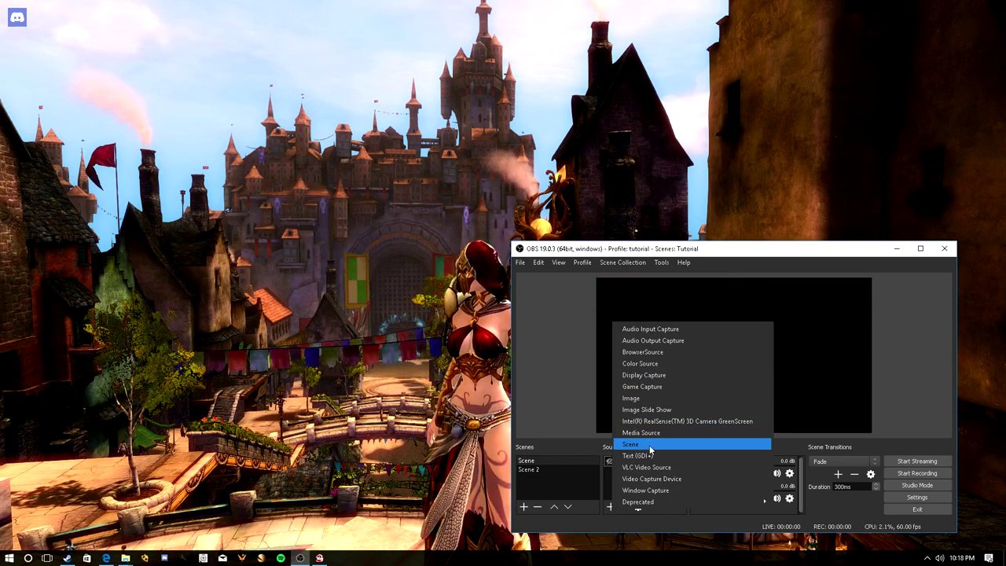
{"action": "left_click", "coordinate": [647, 387]}
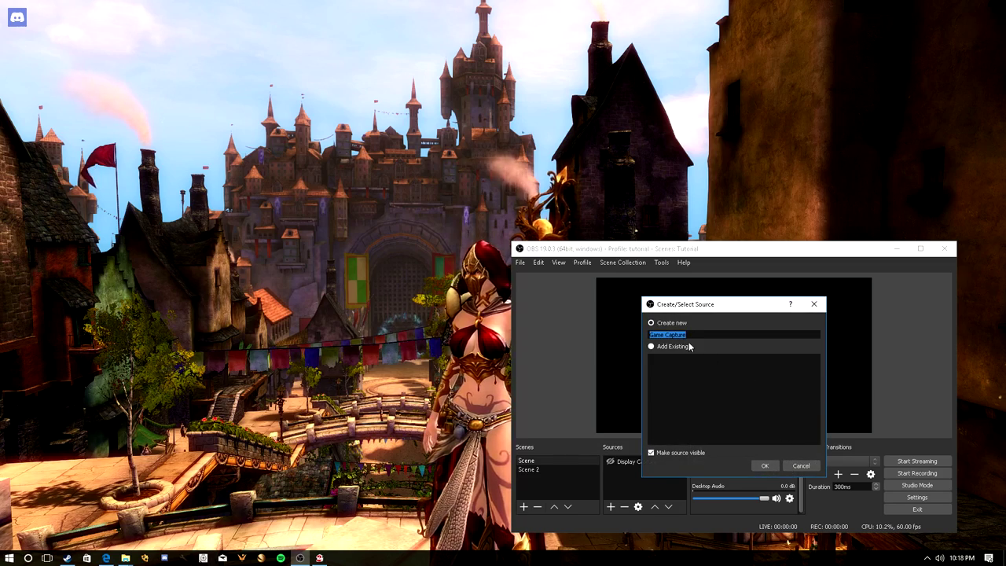
{"action": "left_click", "coordinate": [762, 467]}
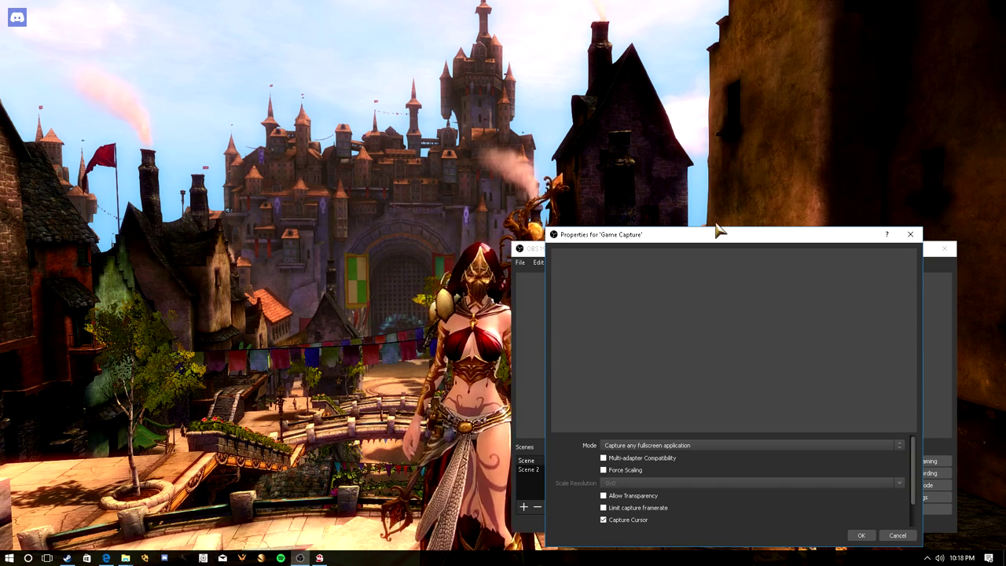
Move the Game Capture properties window up-left and scroll through its capture options
{"action": "left_click_drag", "start_coordinate": [716, 243], "coordinate": [694, 180]}
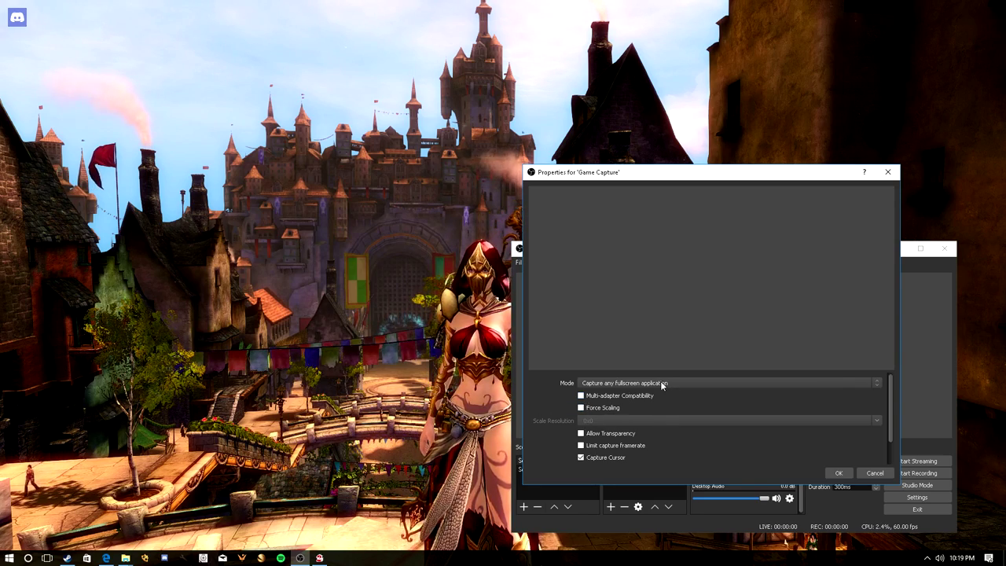
{"action": "scroll", "coordinate": [562, 406], "scroll_direction": "down", "scroll_amount": 2}
{"action": "scroll", "coordinate": [562, 407], "scroll_direction": "up", "scroll_amount": 1}
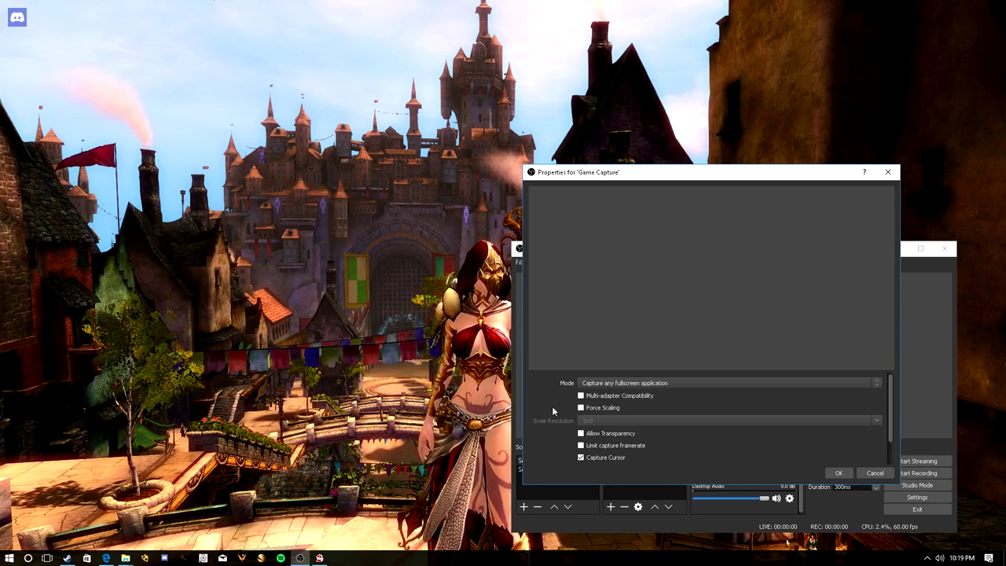
Leave third-party overlay capture off with the anti-cheat hook on, and confirm the Game Capture properties
{"action": "scroll", "coordinate": [564, 411], "scroll_direction": "down", "scroll_amount": 1}
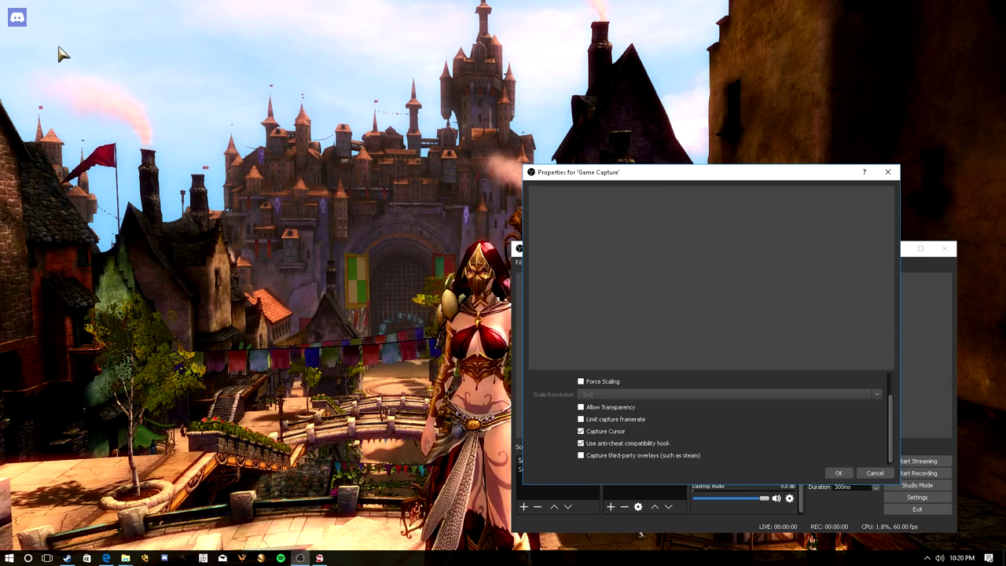
{"action": "left_click", "coordinate": [586, 455]}
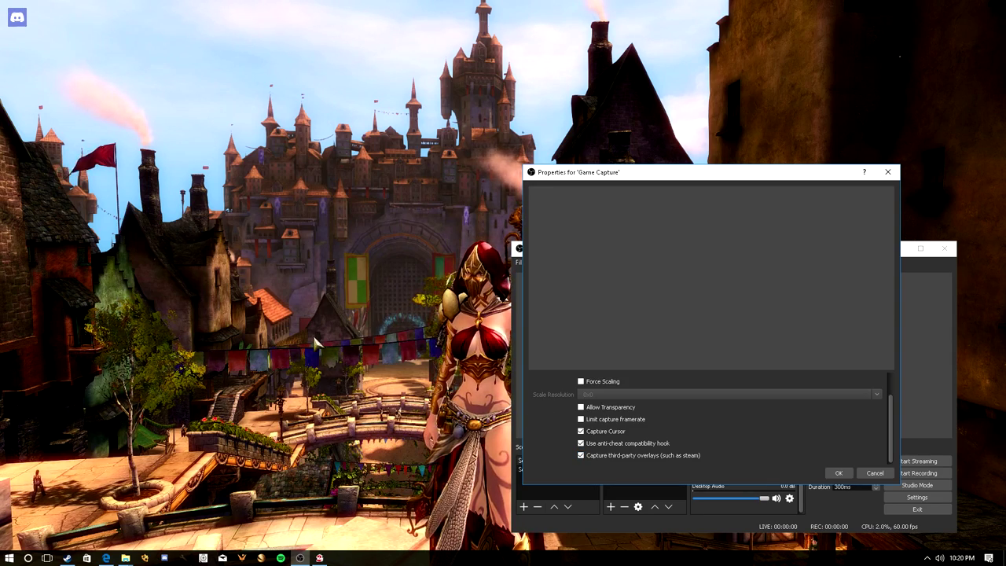
{"action": "left_click", "coordinate": [582, 457]}
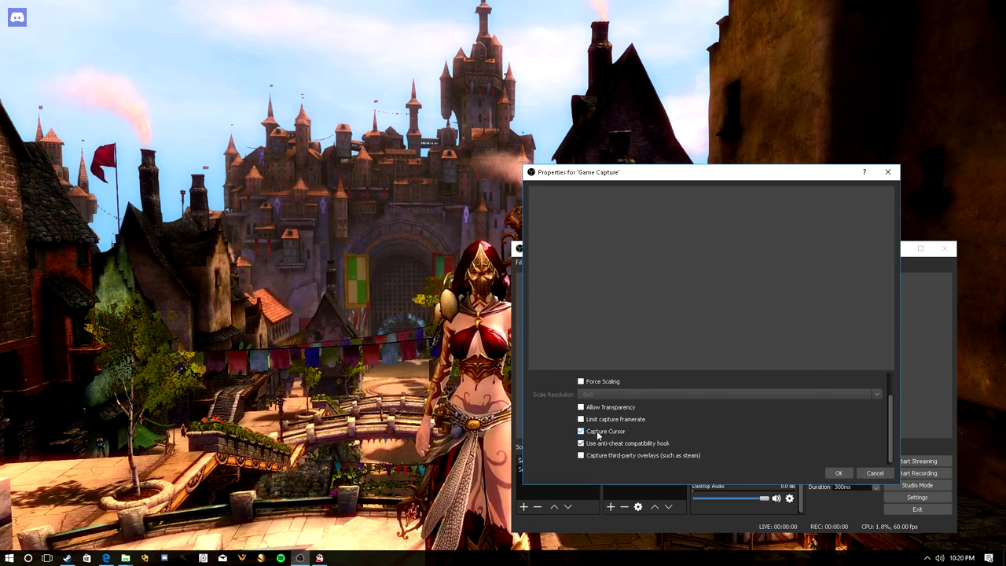
{"action": "left_click", "coordinate": [839, 474]}
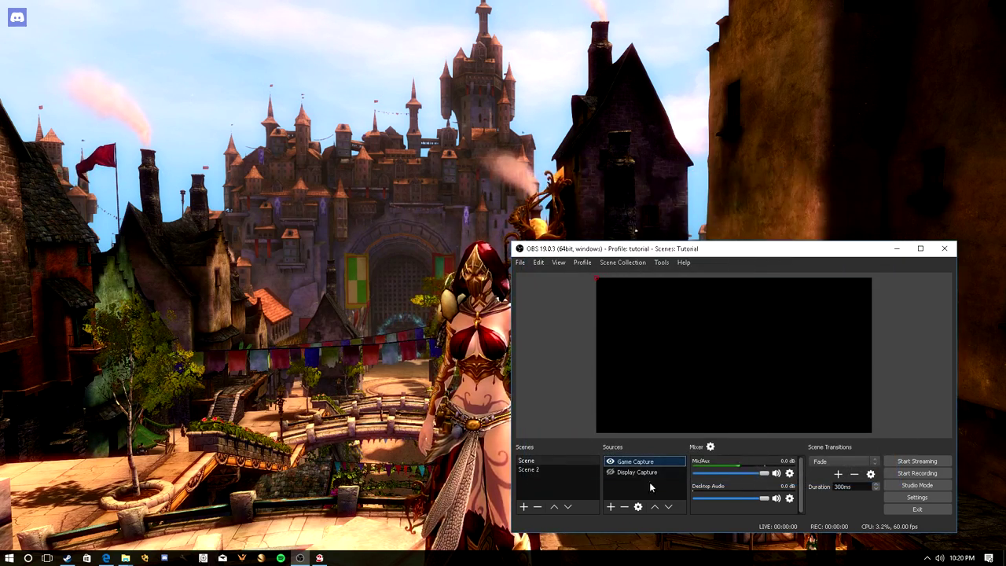